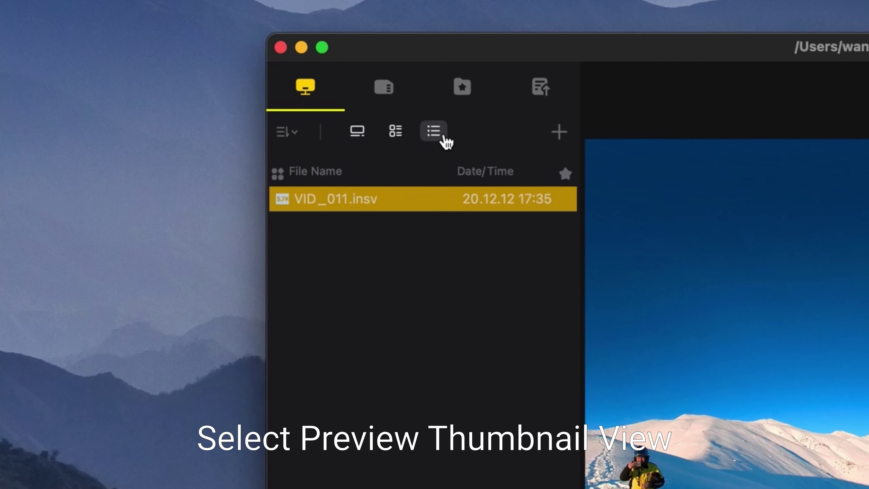
Switch the clip to a single large thumbnail and select its matching LRV file in Finder
click(396, 133)
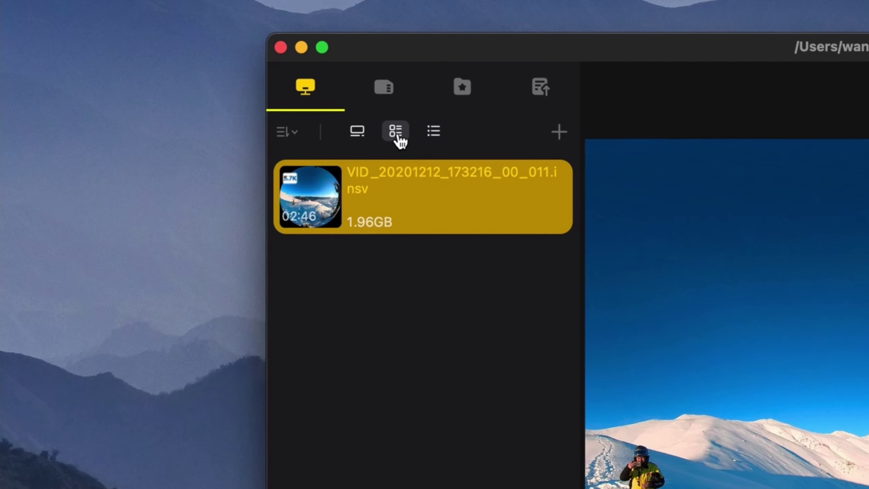
click(364, 137)
mouse_move(348, 249)
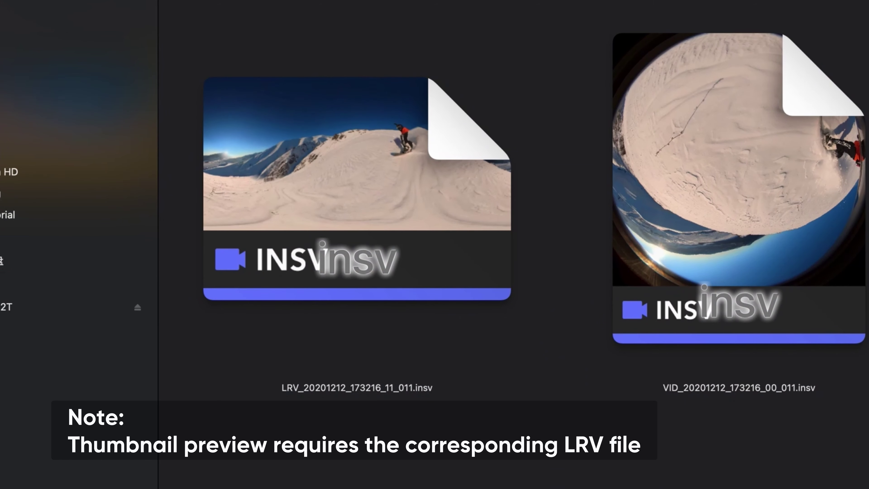
click(468, 289)
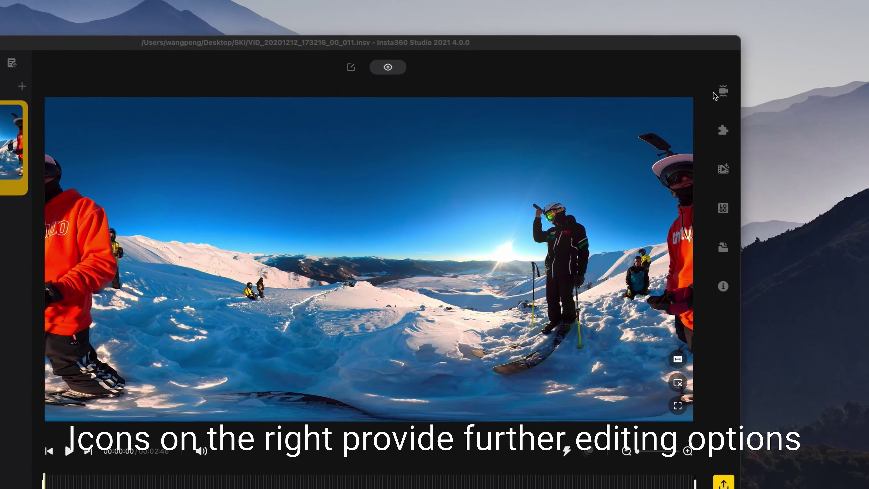
click(722, 91)
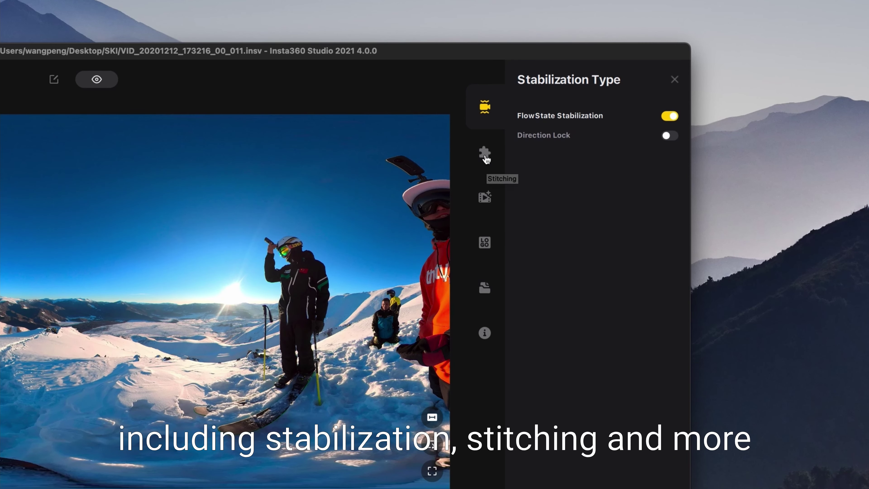
click(486, 158)
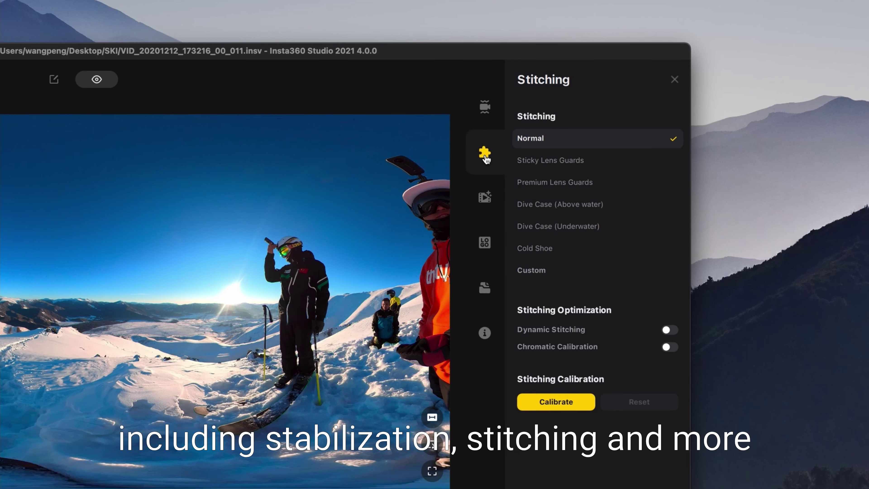
click(484, 197)
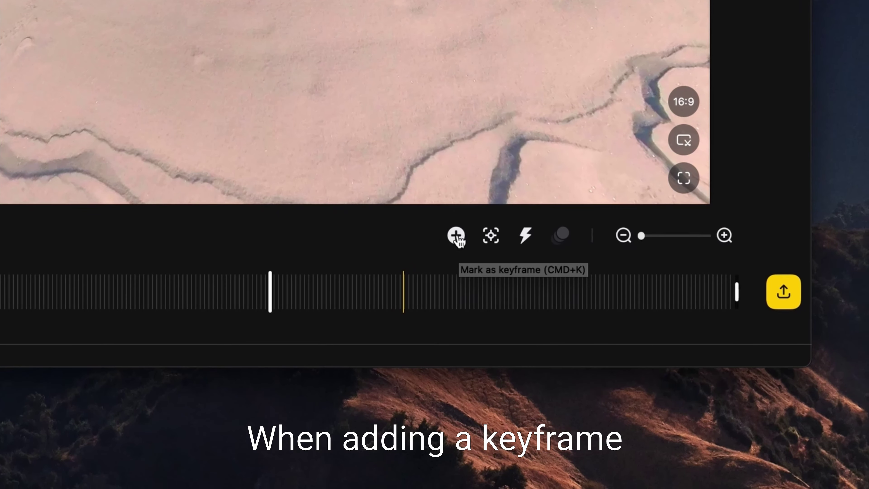
Add a keyframe at 01:34 and try Crystal Ball, Tiny Planet and Natural View before returning to Default
click(617, 371)
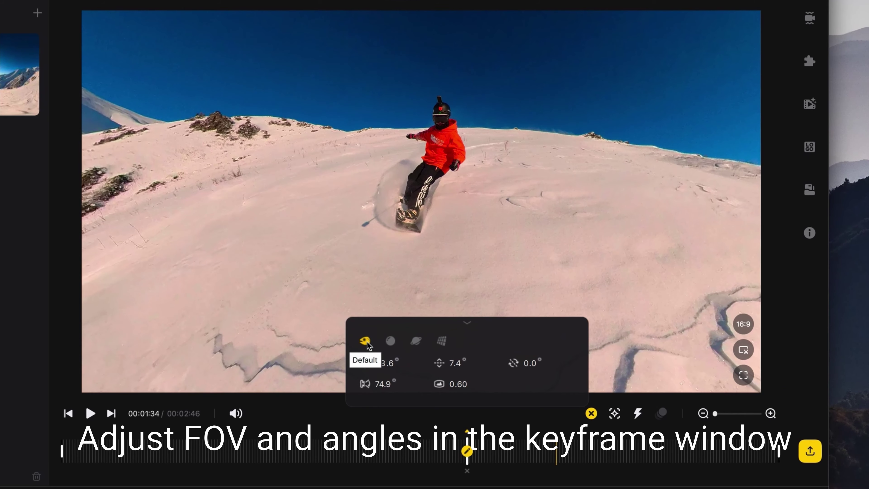
click(366, 341)
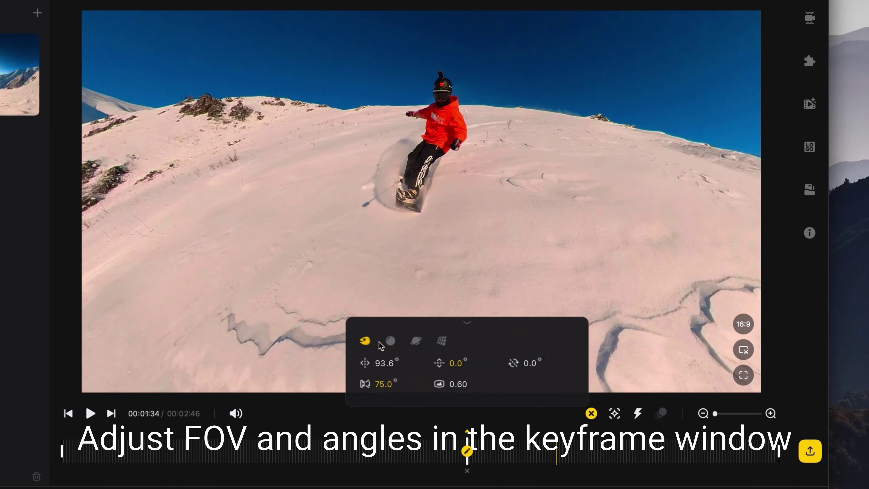
click(390, 340)
click(417, 345)
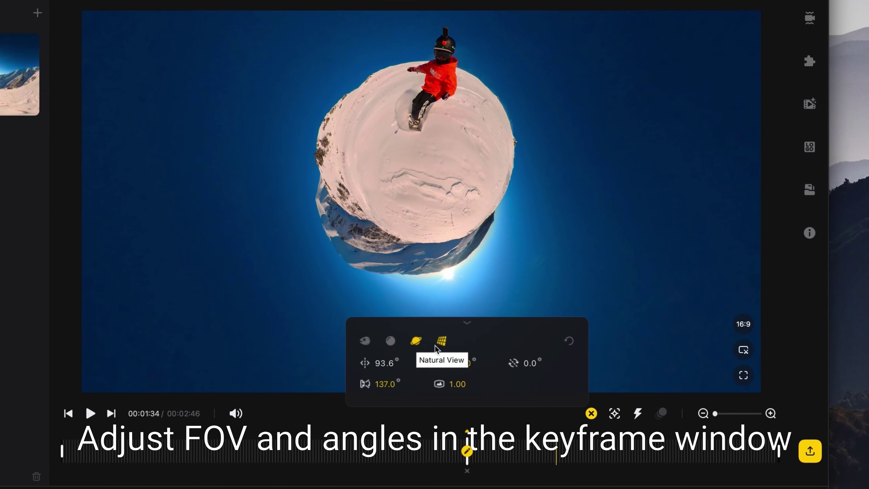
click(442, 340)
click(365, 341)
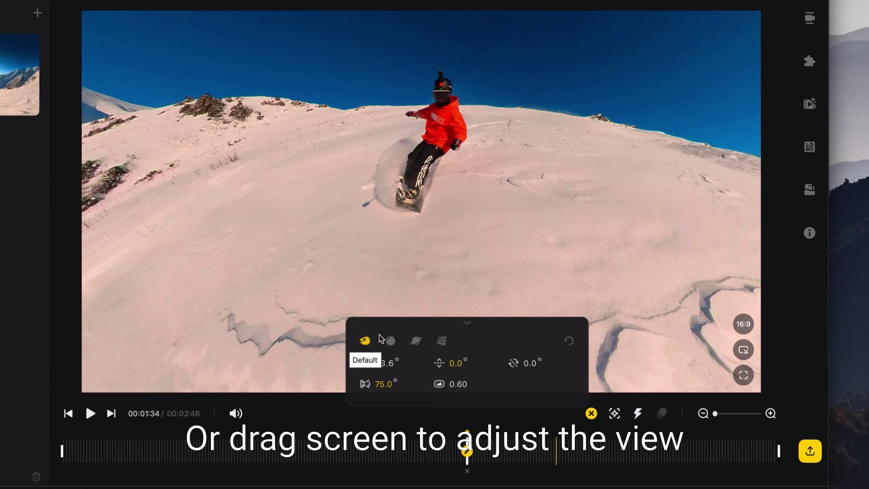
Tilt the default view to frame the snowboarder and briefly play back the result
drag(448, 169, 451, 202)
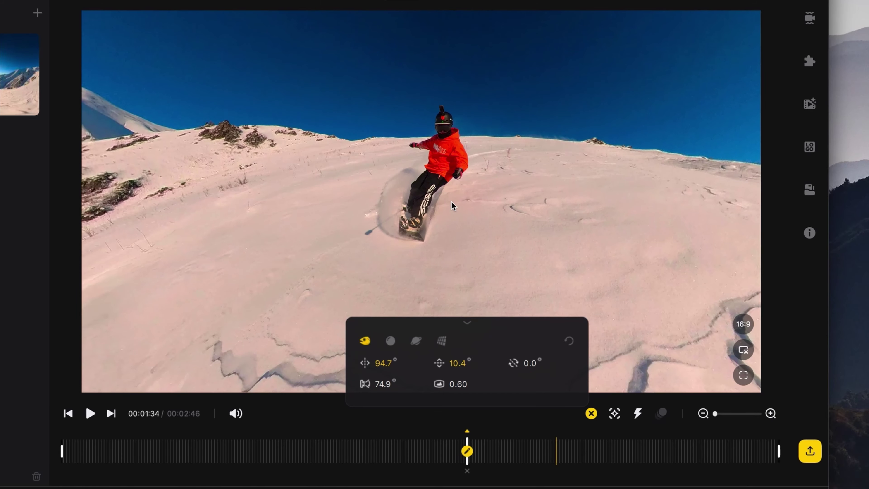
key(space)
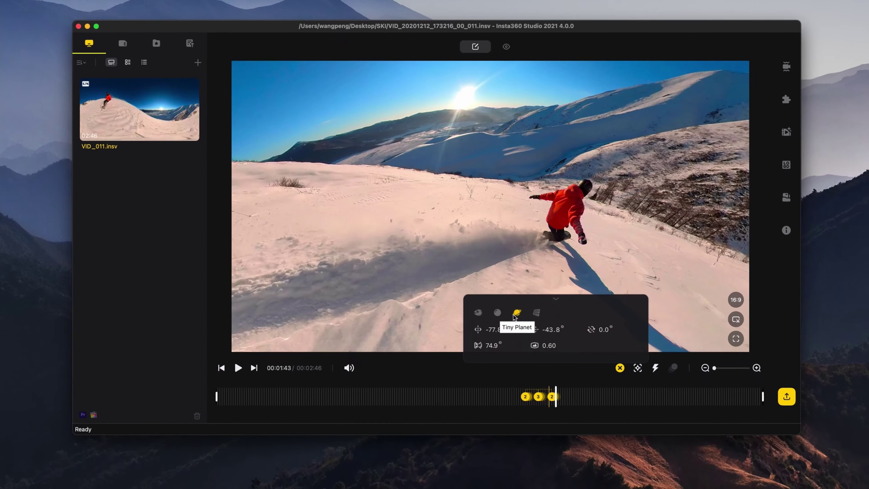
key(space)
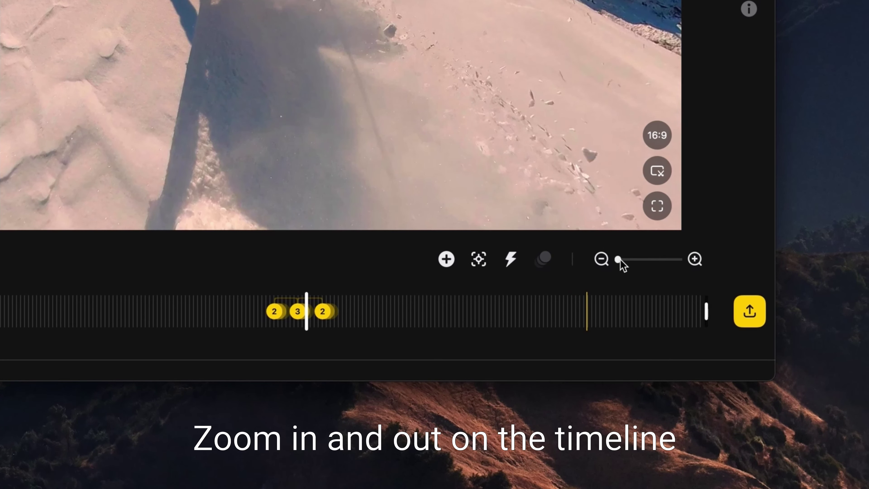
Widen the timeline, switch the 01:38 keyframe to Tiny Planet (119.0° FOV, -50.3° tilt) and preview it
mouse_move(620, 259)
mouse_down()
mouse_move(640, 258)
mouse_move(624, 260)
mouse_up()
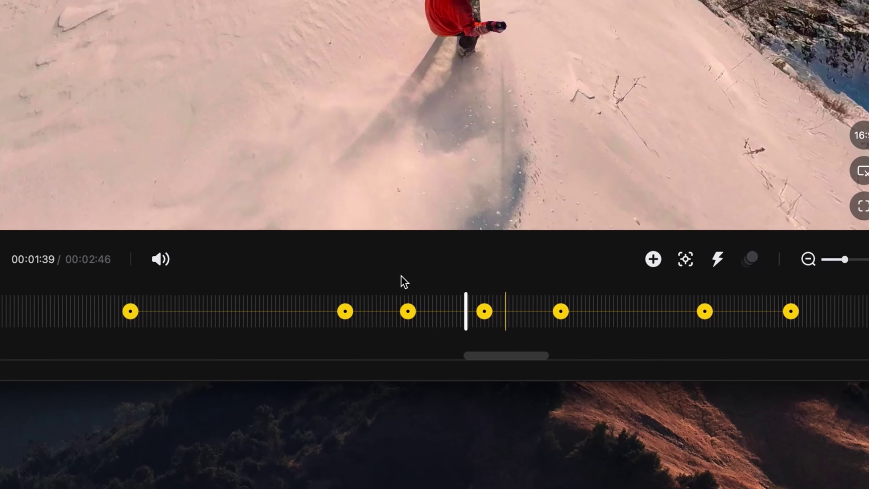
click(204, 289)
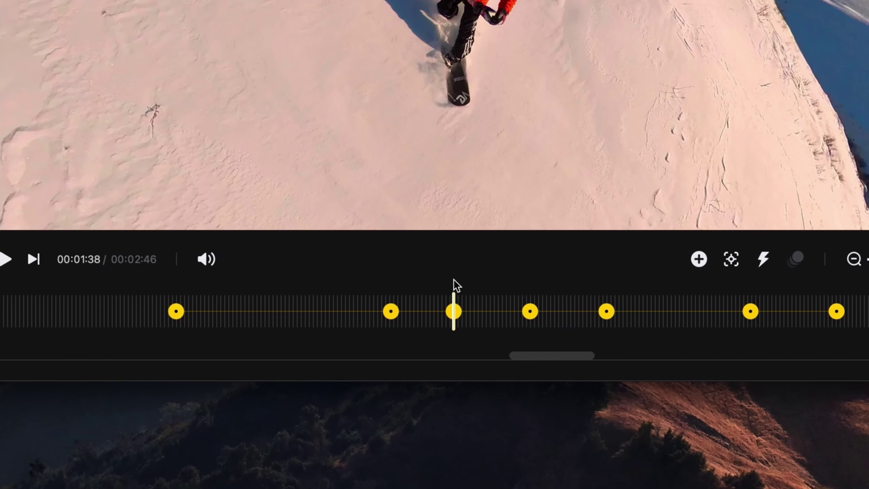
click(455, 316)
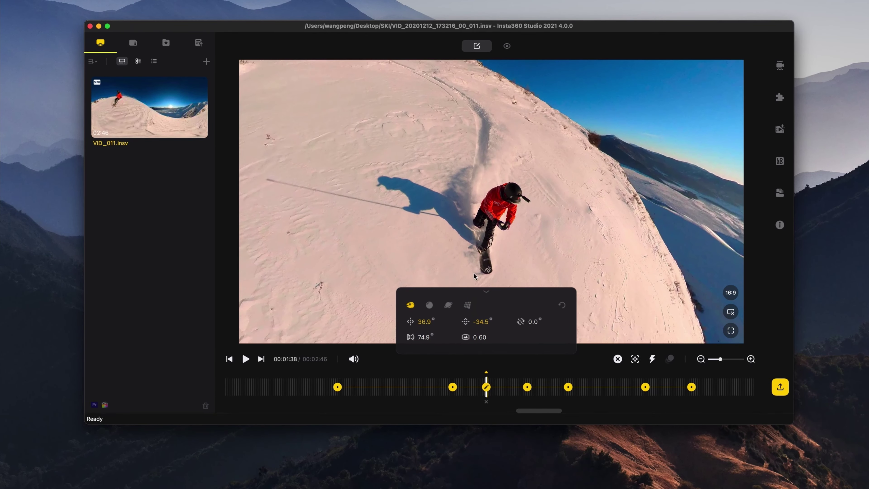
click(448, 304)
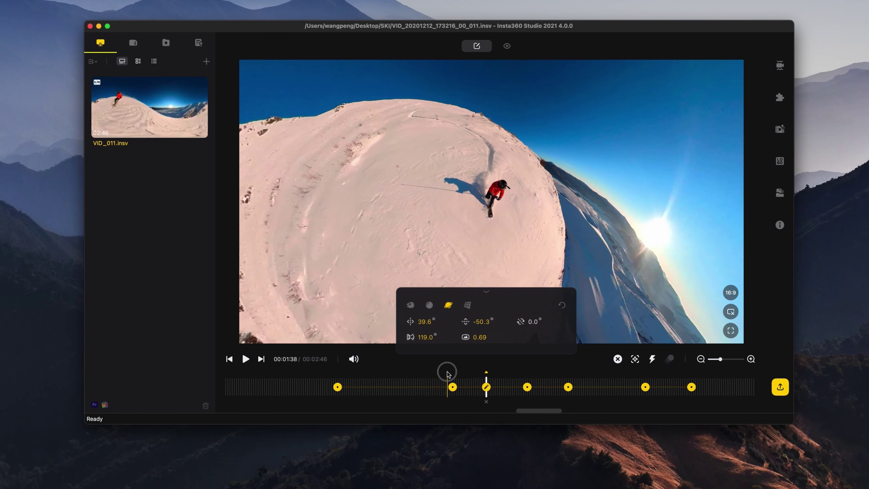
click(448, 377)
key(space)
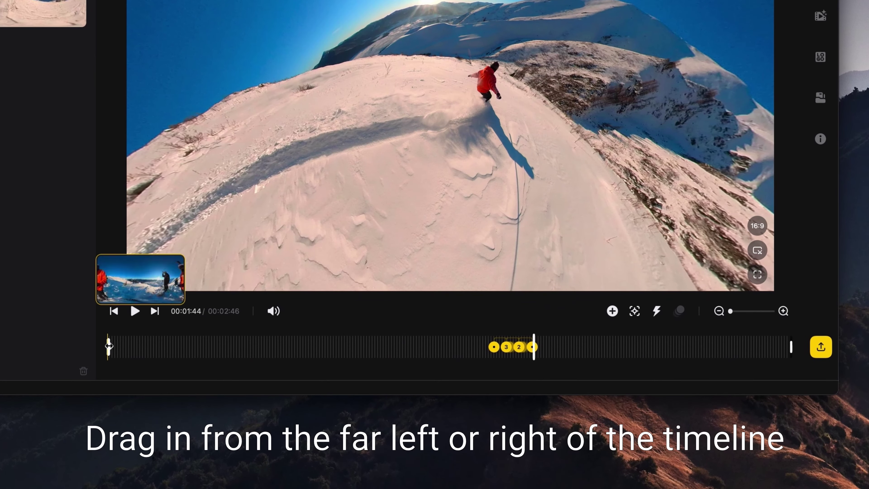
Drag the left trim handle in to the keyframes, shortening the clip from 2:46 to 1:13
drag(108, 346, 487, 349)
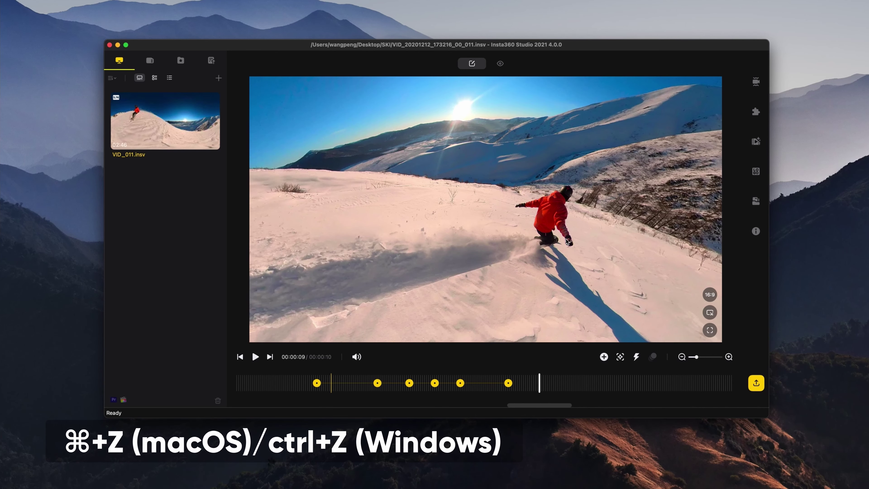
Undo and redo the recent edits with ⌘Z and ⇧⌘Z, then undo again from the Edit menu
key(super+z)
key(super+z)
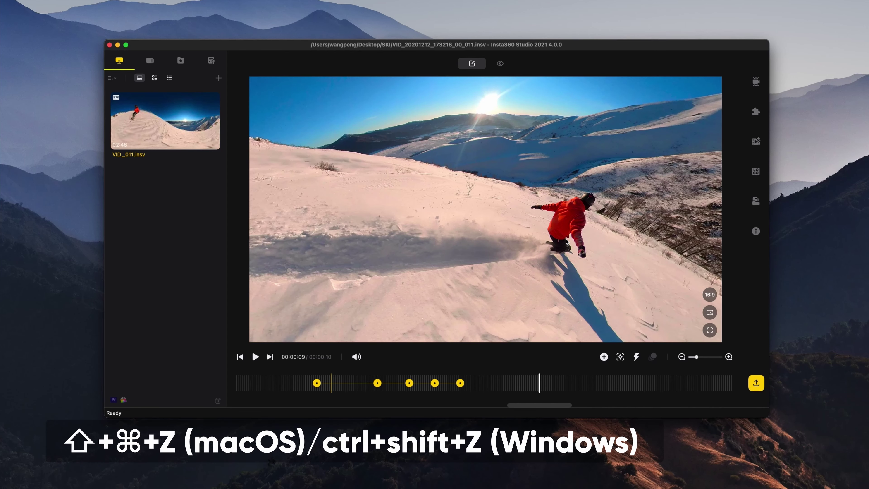
key(super+shift+z)
key(super+shift+z)
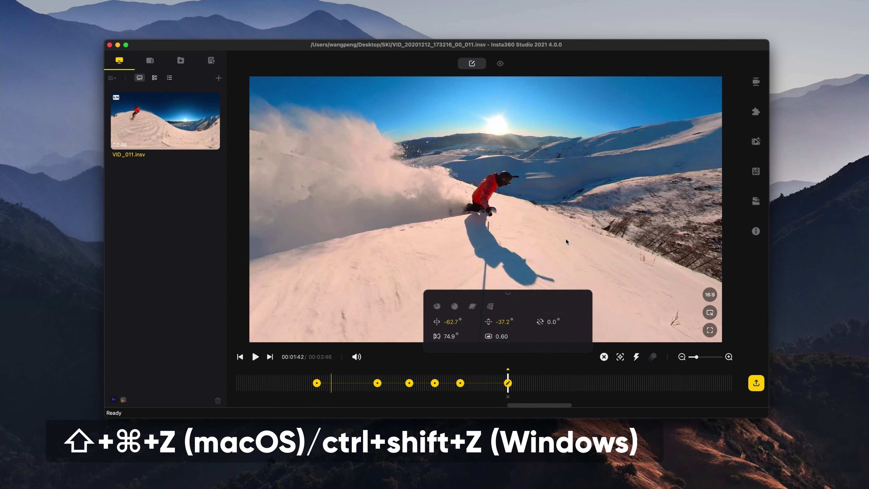
key(super+shift+z)
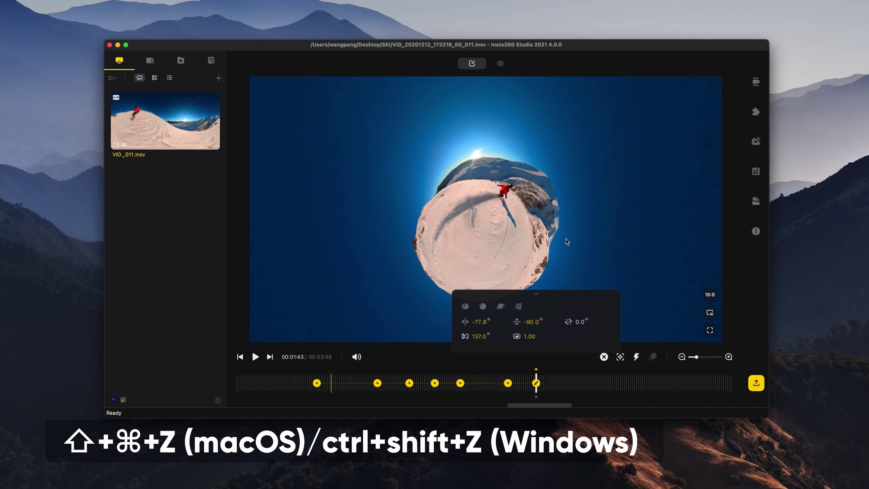
key(super+shift+z)
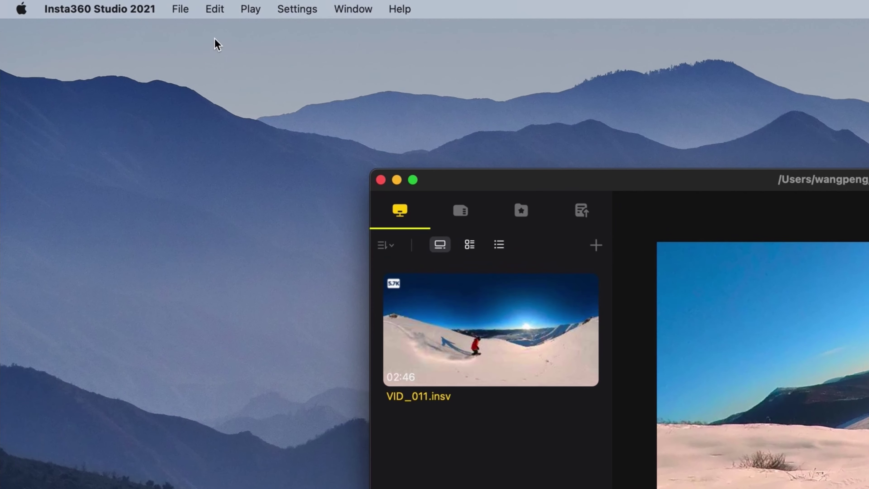
click(215, 9)
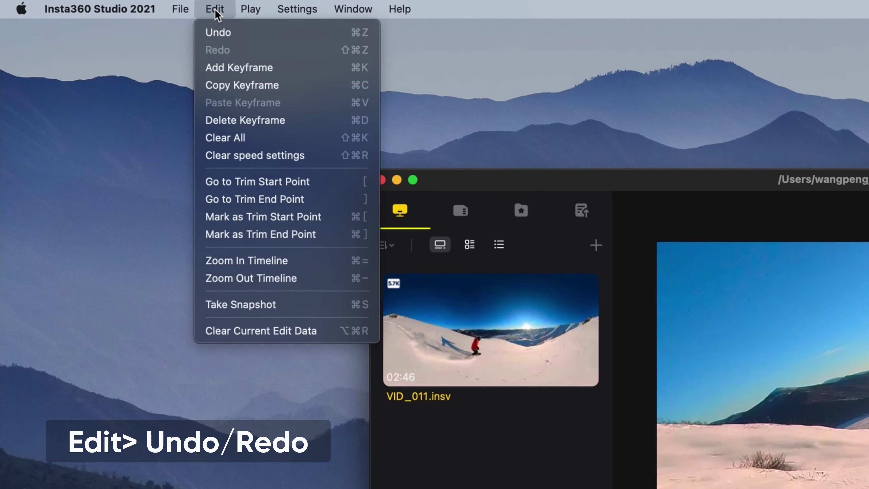
click(238, 37)
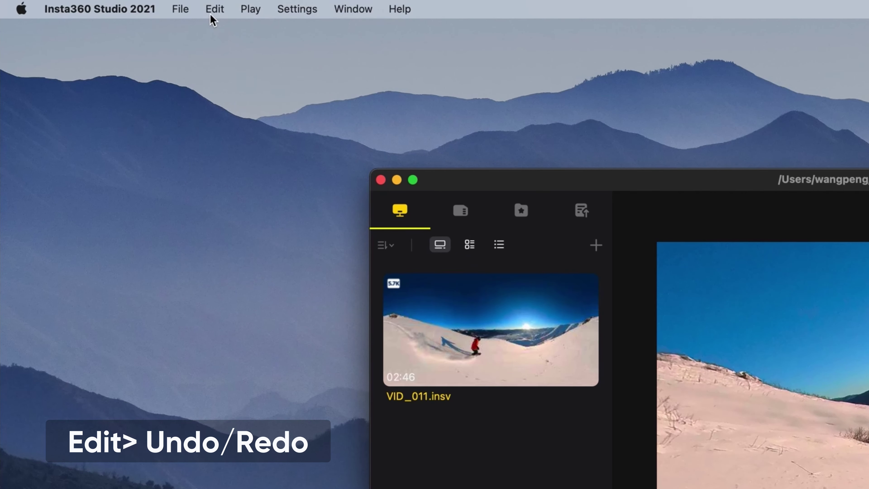
click(215, 9)
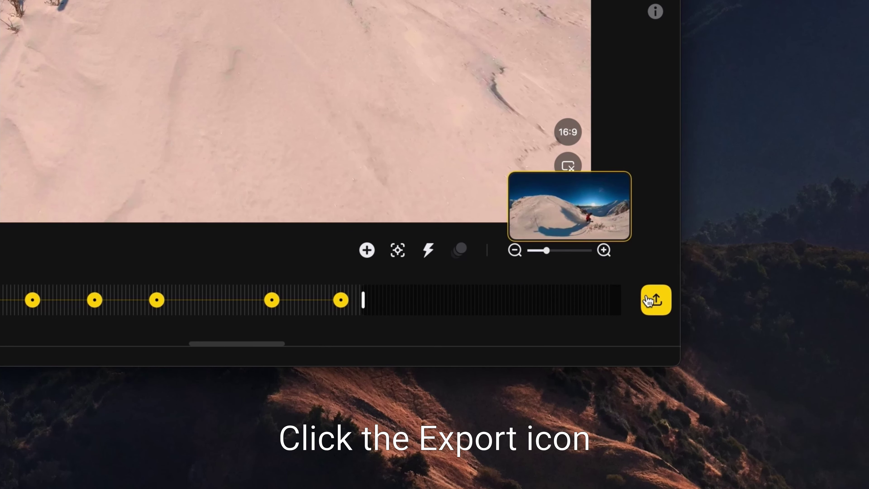
Set export to H.264 with Color Plus and Remove Grain enabled and bitrate 91 Mbps
click(647, 301)
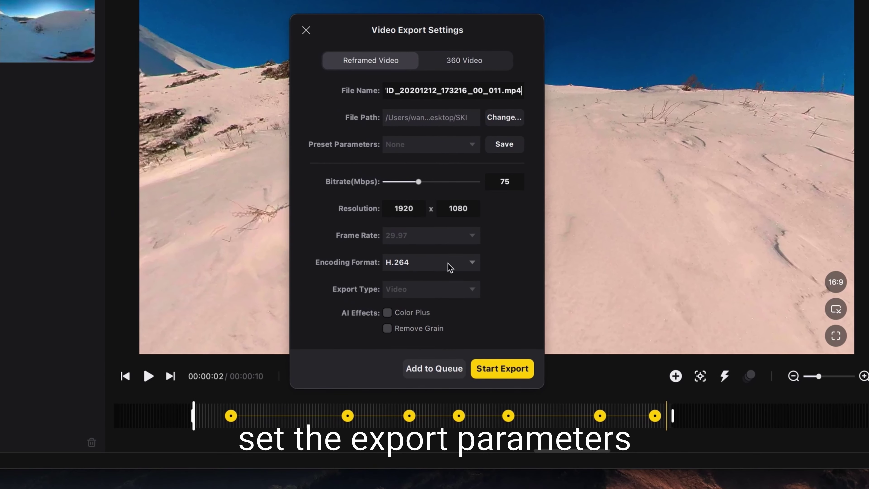
click(450, 267)
click(397, 275)
click(387, 312)
click(387, 328)
double_click(510, 181)
text(91)
key(Tab)
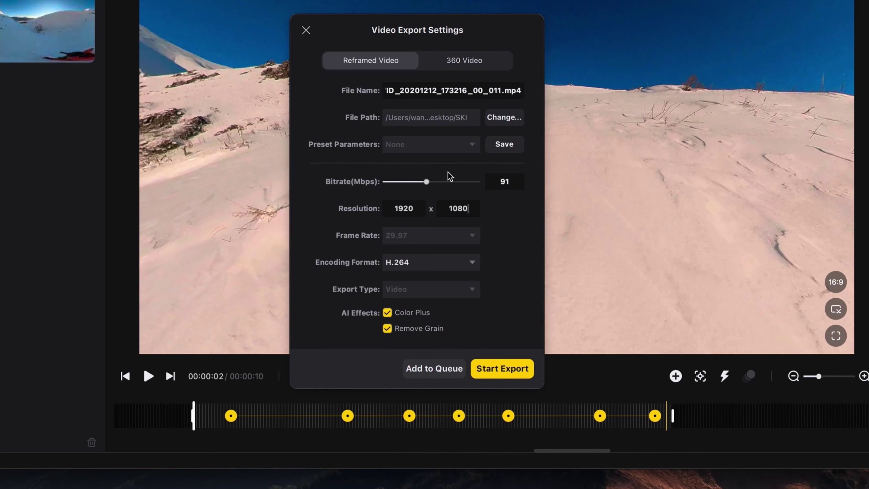
Save these export settings as a preset named 'test'
click(521, 149)
triple_click(359, 196)
text(test)
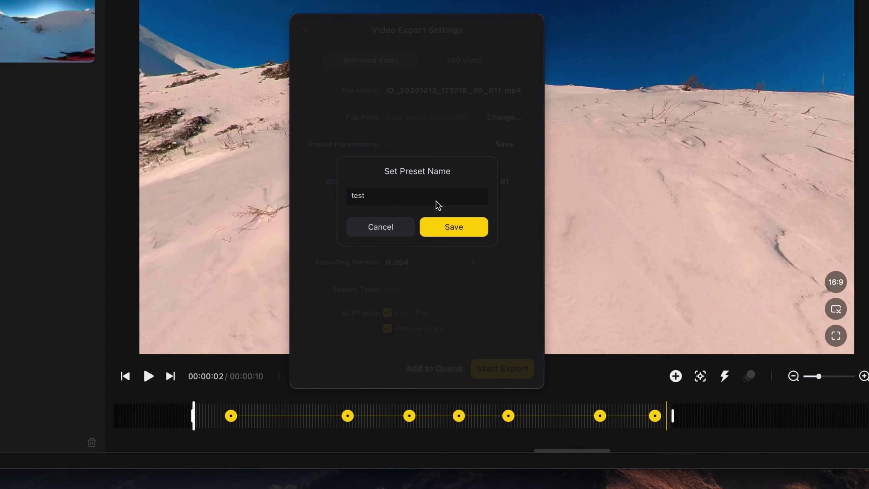
click(451, 225)
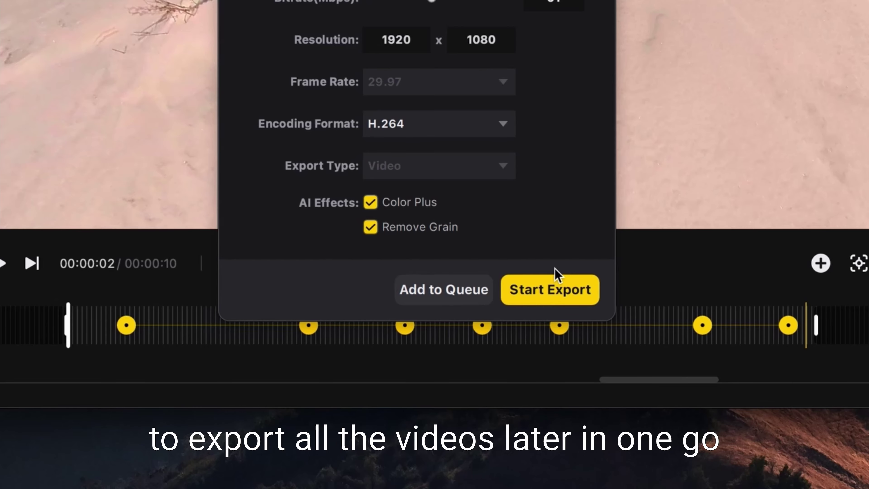
Start the export and select the finished MP4 in the Export History list
click(555, 291)
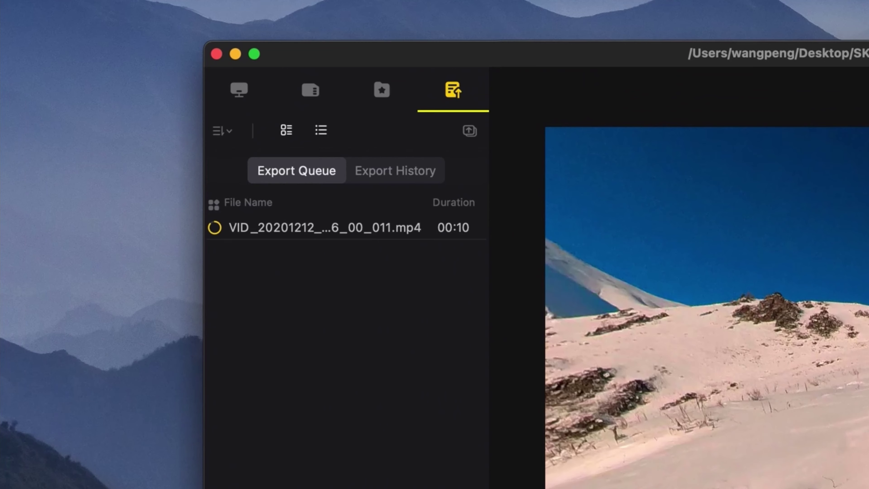
click(393, 176)
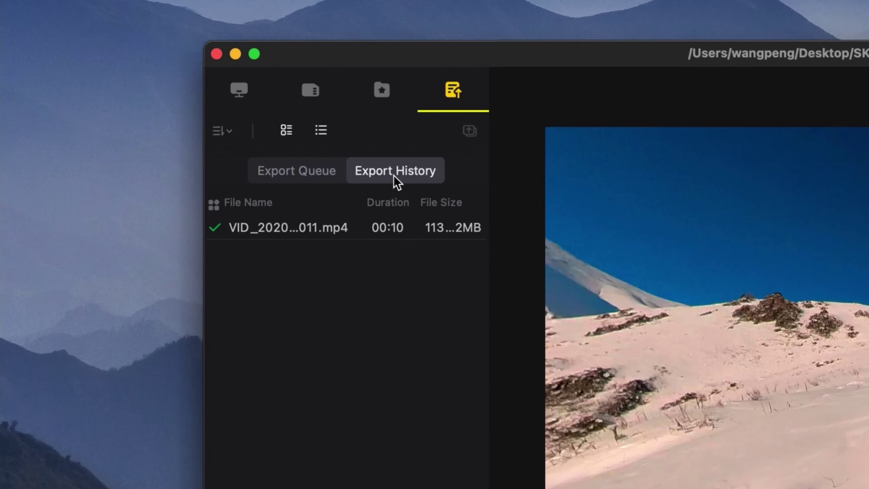
click(381, 228)
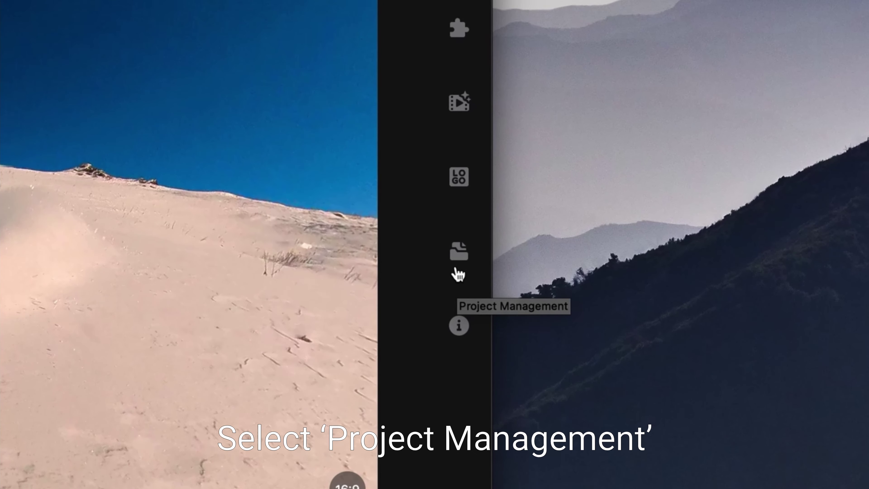
Add a new project version in Project Management and rename Project1 to 'track'
click(456, 270)
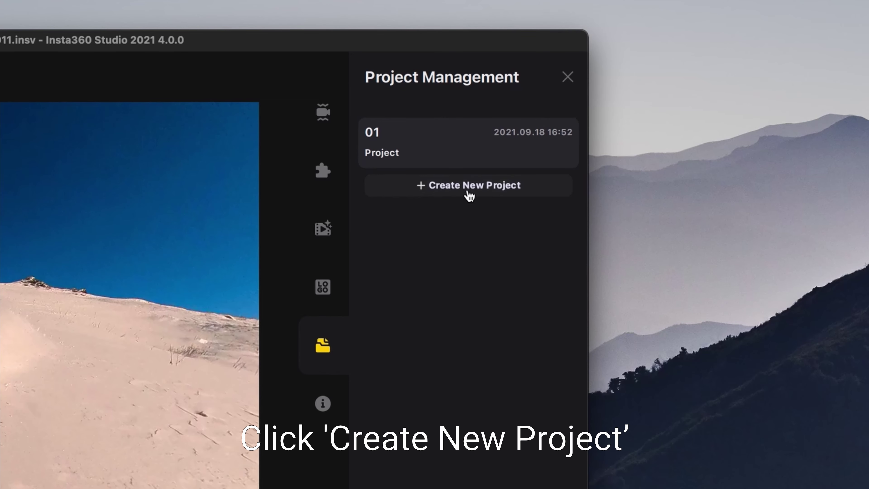
click(501, 186)
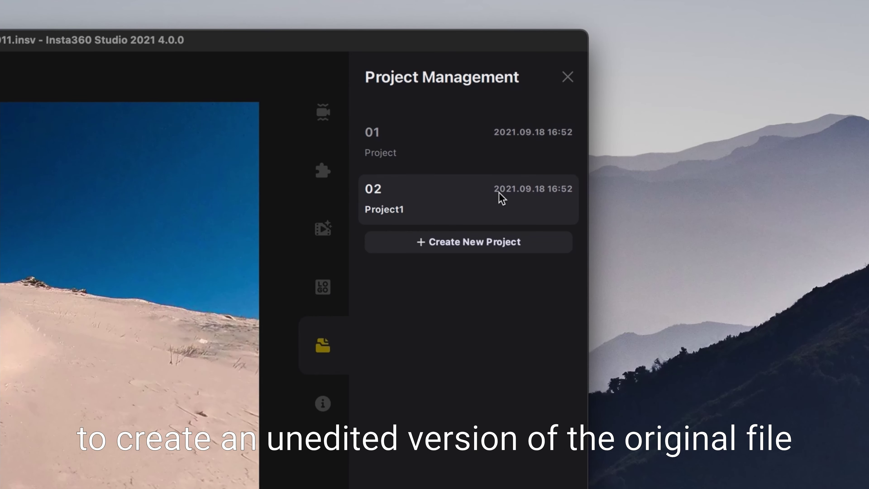
mouse_move(468, 209)
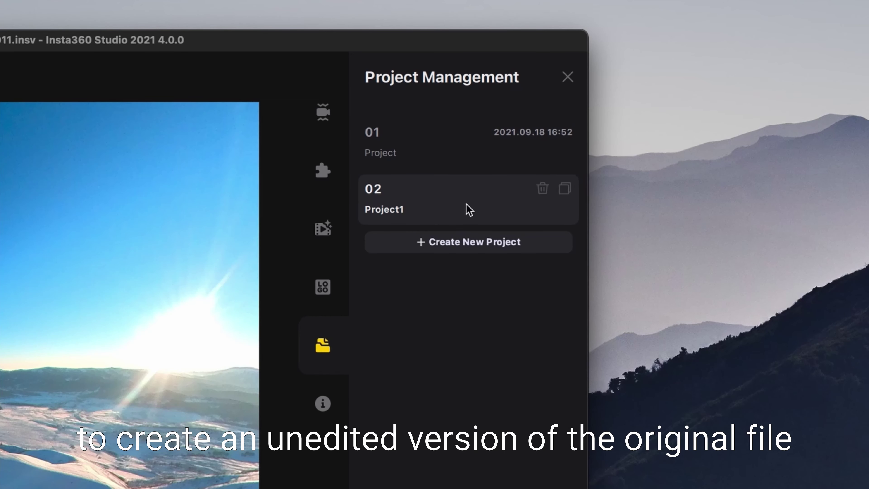
double_click(404, 214)
double_click(403, 209)
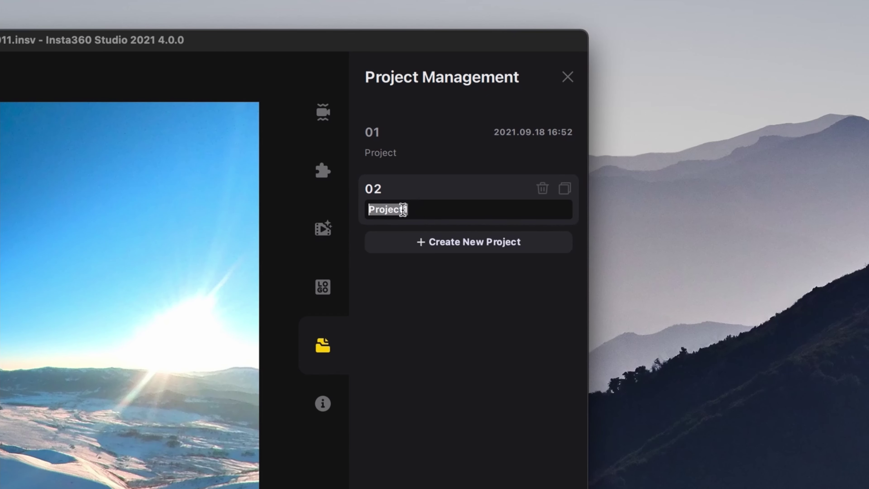
text(track)
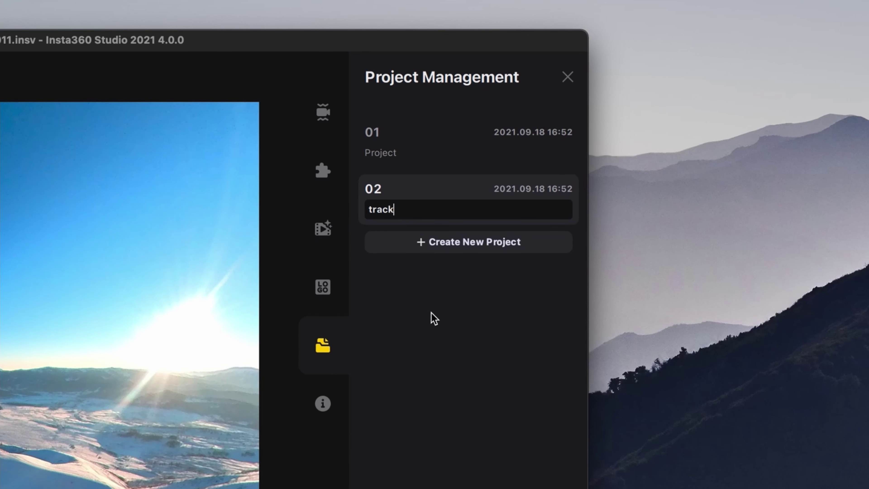
key(Return)
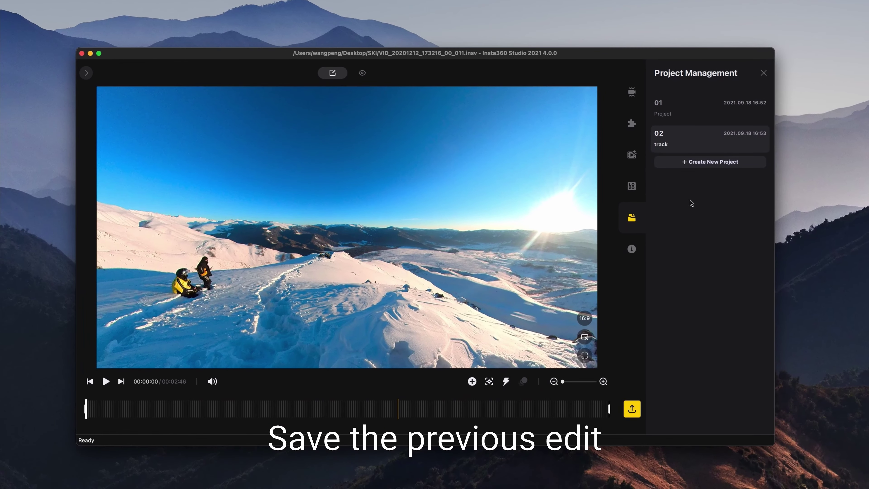
Trim the clip's start to 01:13, Deep Track the boxed snowboarder, and play the tracked section
drag(85, 409, 378, 408)
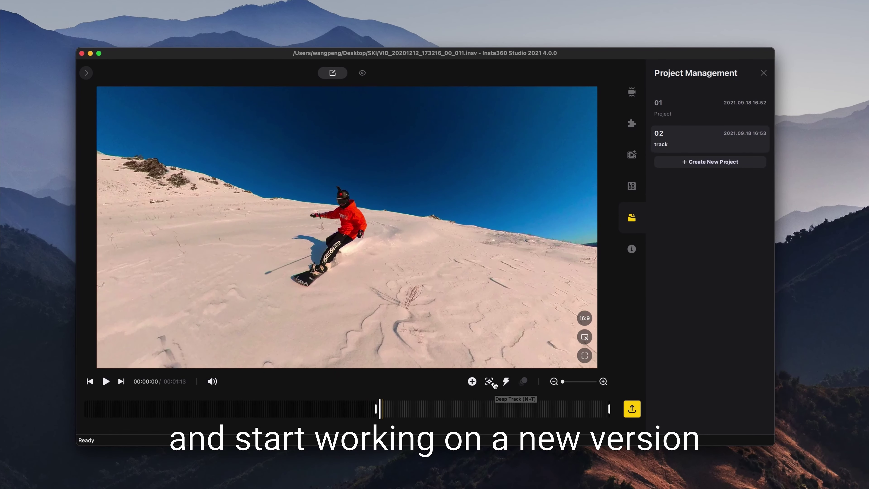
click(492, 383)
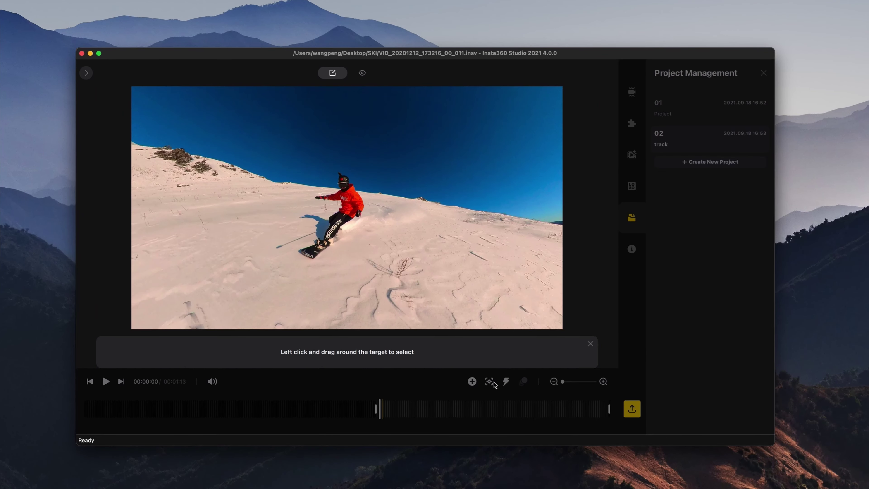
drag(291, 166, 383, 249)
click(375, 353)
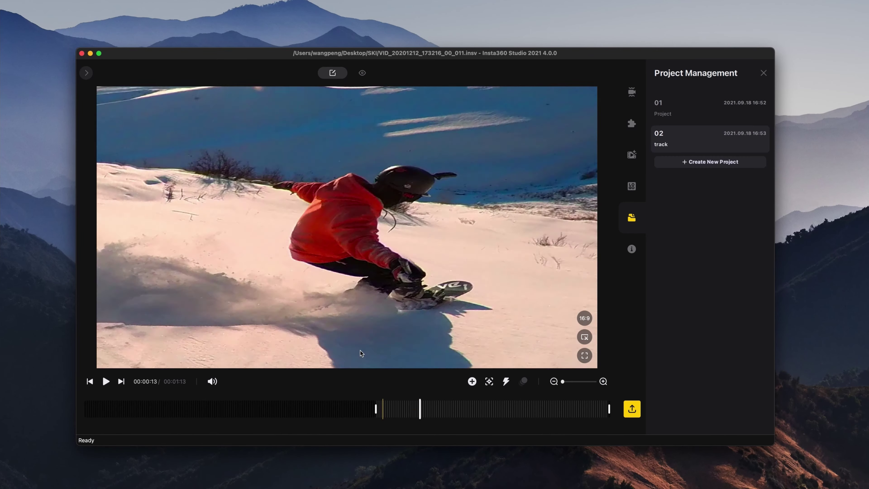
click(383, 406)
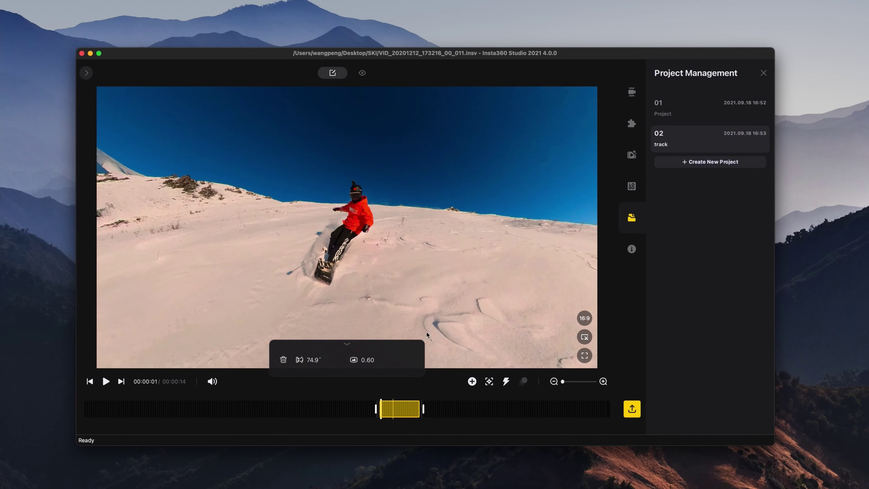
key(space)
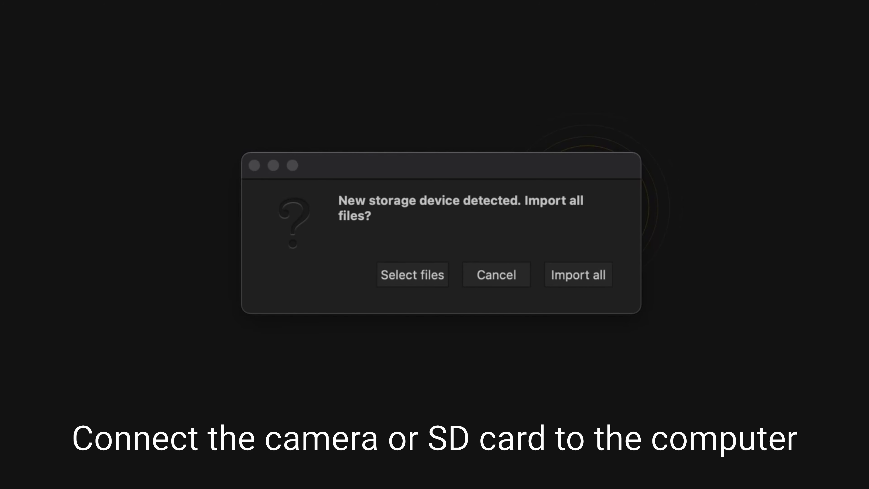
Import all files from the SD card, then switch between the SD card and Local Files tabs
click(582, 279)
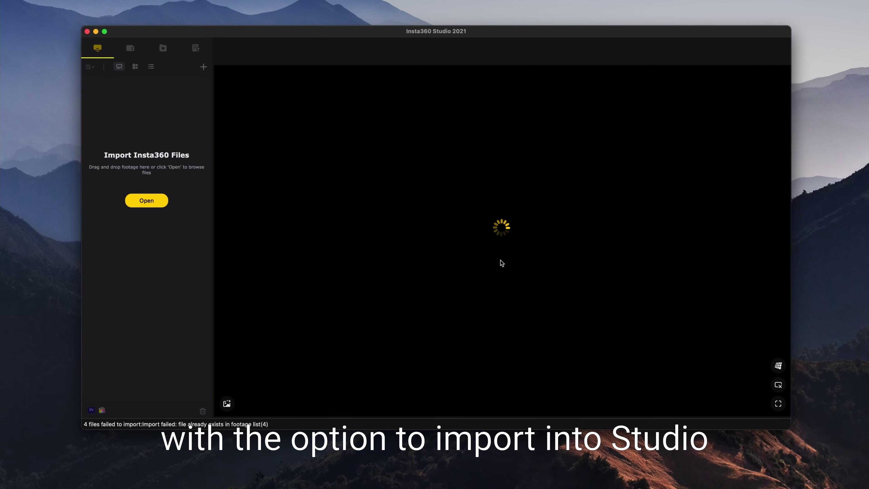
click(130, 48)
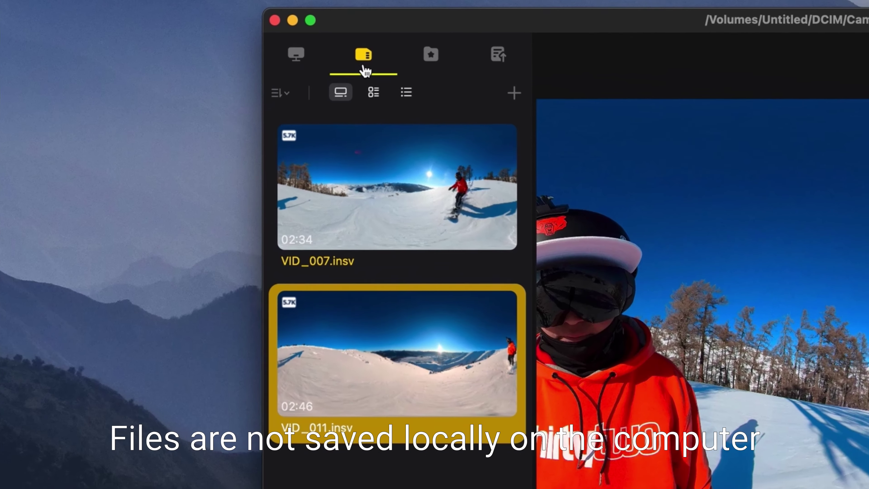
click(296, 57)
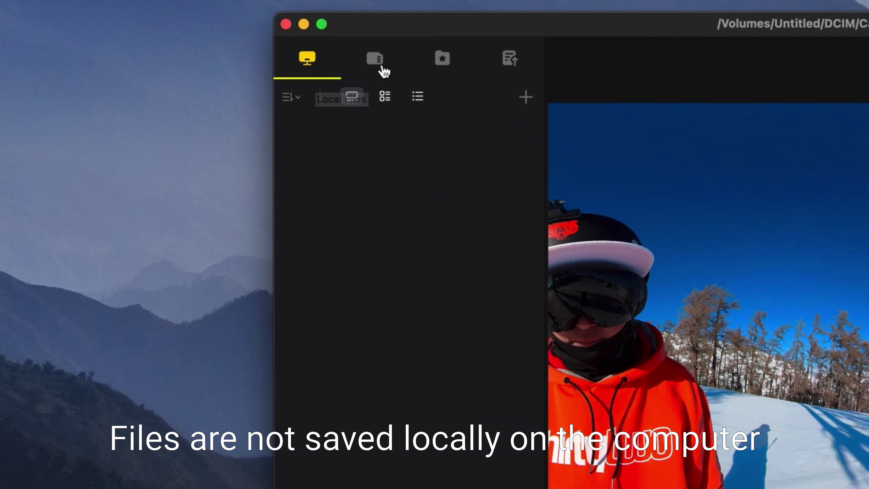
click(383, 70)
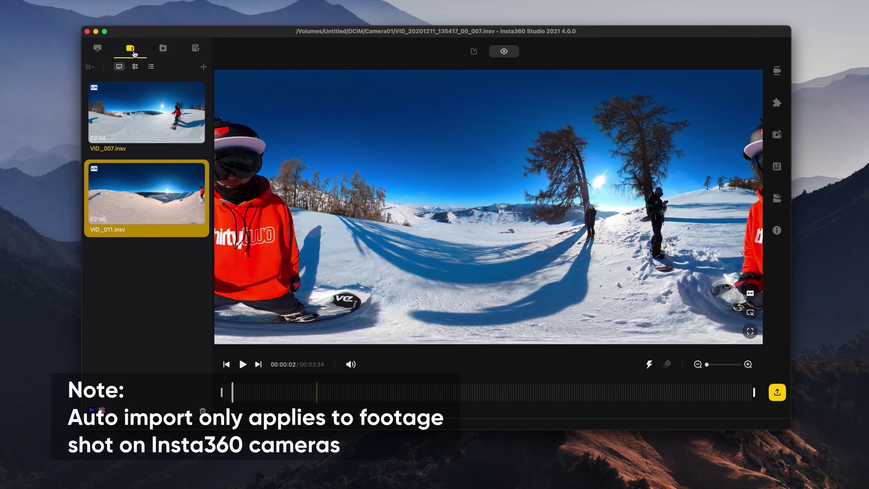